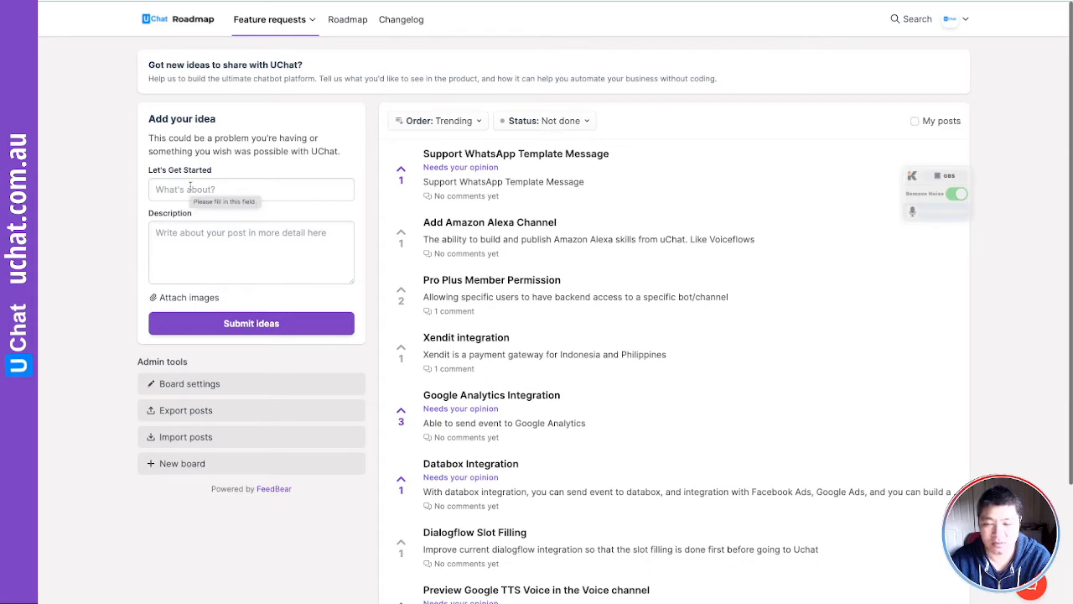
{"action": "scroll", "coordinate": [509, 231], "scroll_direction": "down", "scroll_amount": 3}
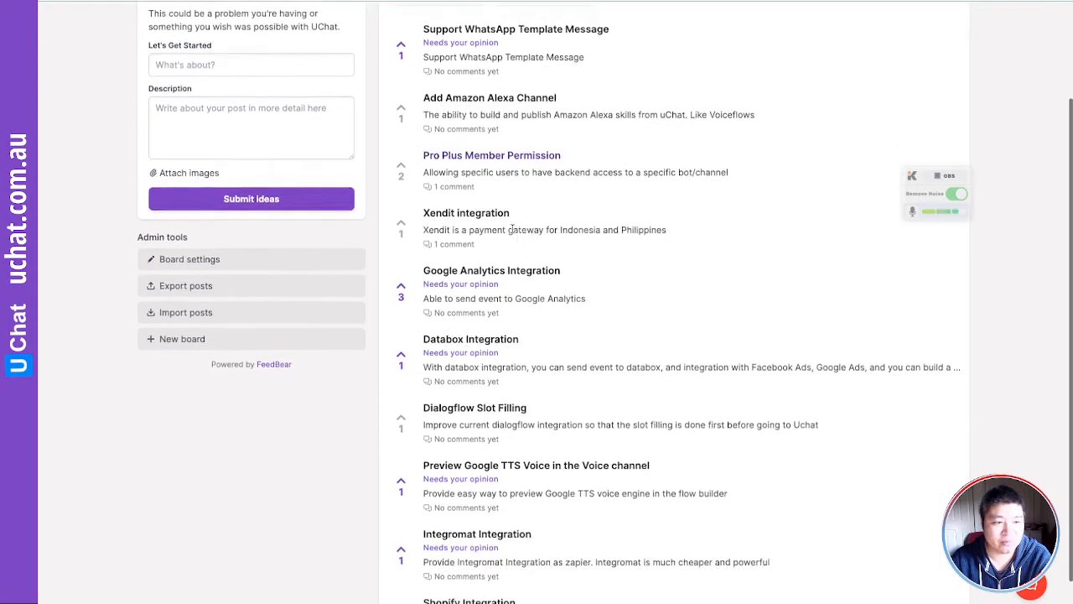
{"action": "scroll", "coordinate": [509, 232], "scroll_direction": "down", "scroll_amount": 3}
{"action": "scroll", "coordinate": [510, 232], "scroll_direction": "down", "scroll_amount": 3}
{"action": "scroll", "coordinate": [510, 231], "scroll_direction": "down", "scroll_amount": 3}
{"action": "scroll", "coordinate": [510, 232], "scroll_direction": "down", "scroll_amount": 2}
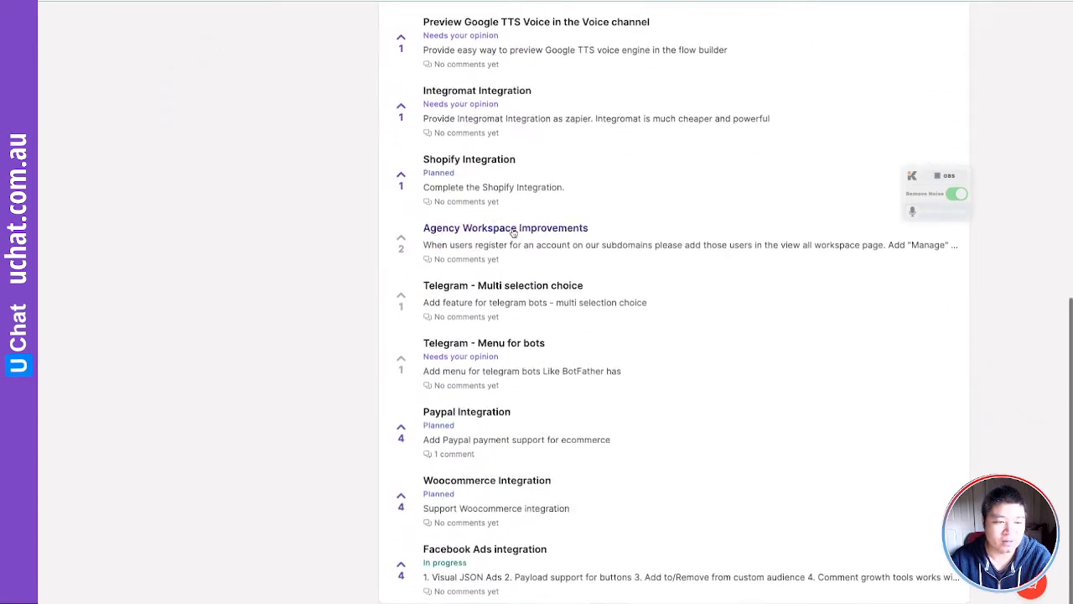
{"action": "scroll", "coordinate": [513, 231], "scroll_direction": "up", "scroll_amount": 3}
{"action": "scroll", "coordinate": [513, 231], "scroll_direction": "up", "scroll_amount": 3}
{"action": "scroll", "coordinate": [513, 232], "scroll_direction": "up", "scroll_amount": 3}
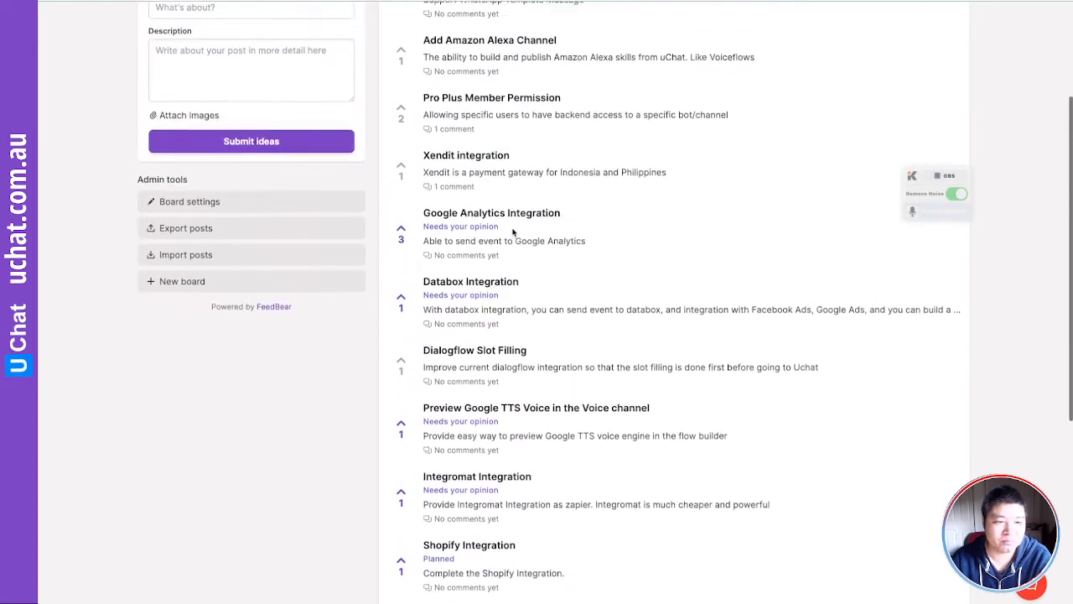
{"action": "scroll", "coordinate": [513, 231], "scroll_direction": "up", "scroll_amount": 1}
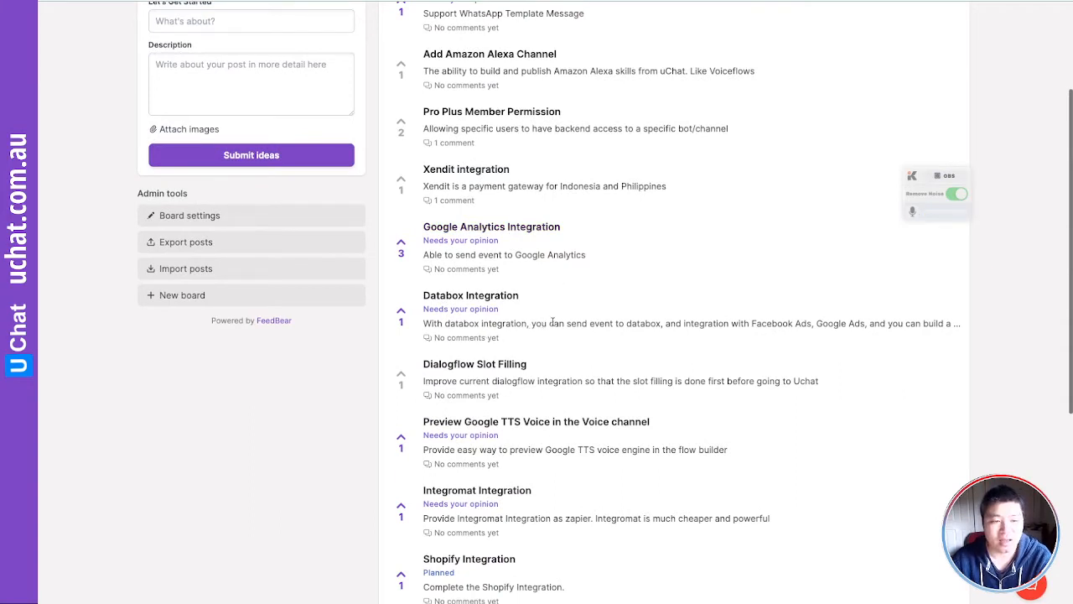
{"action": "scroll", "coordinate": [552, 320], "scroll_direction": "up", "scroll_amount": 5}
{"action": "scroll", "coordinate": [553, 320], "scroll_direction": "up", "scroll_amount": 2}
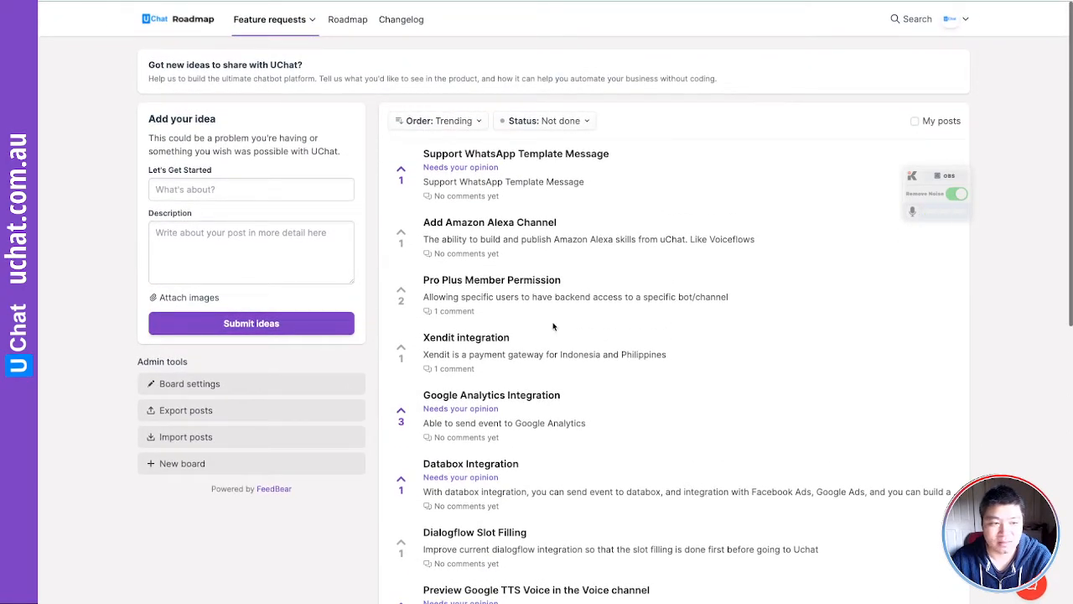
- Switch from the Feature requests board to the Bug report board via the boards list
{"action": "left_click", "coordinate": [304, 19]}
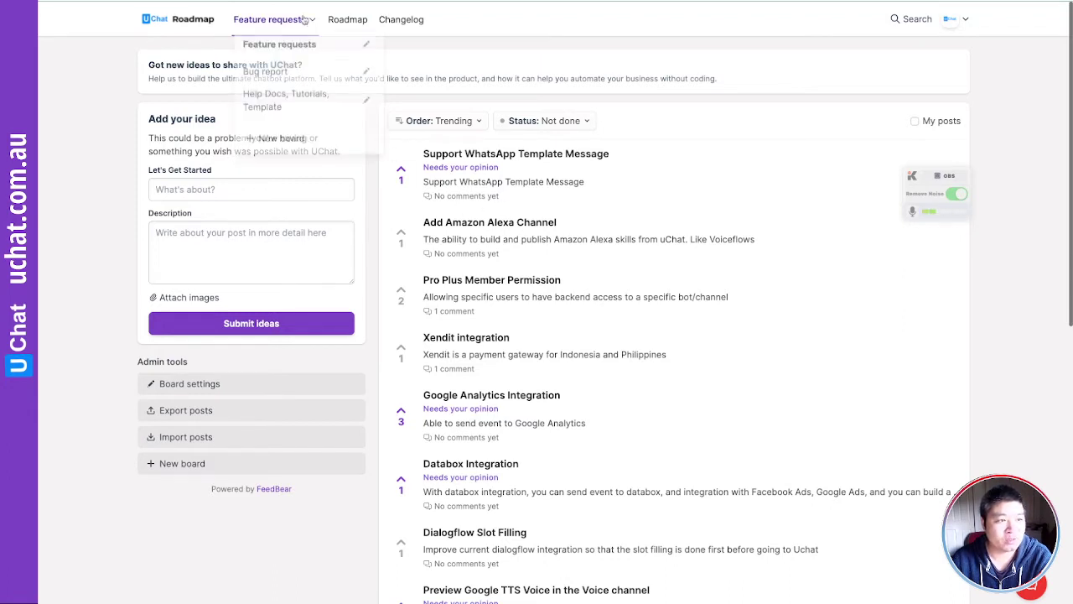
{"action": "left_click", "coordinate": [265, 73]}
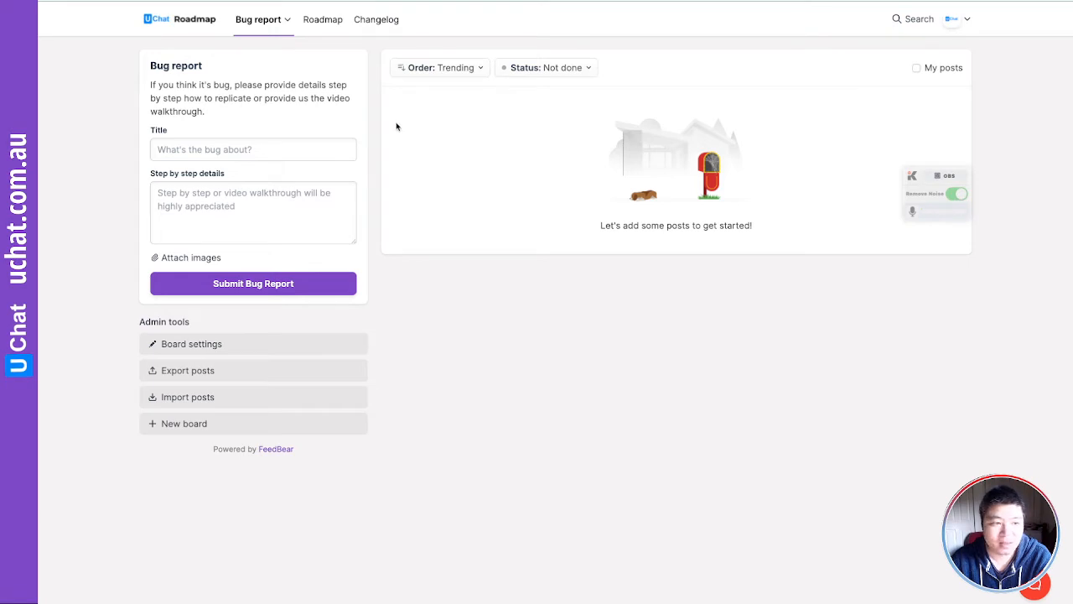
- Switch from Bug report to the Help Docs, Tutorials, Template board via the boards list
{"action": "left_click", "coordinate": [262, 19]}
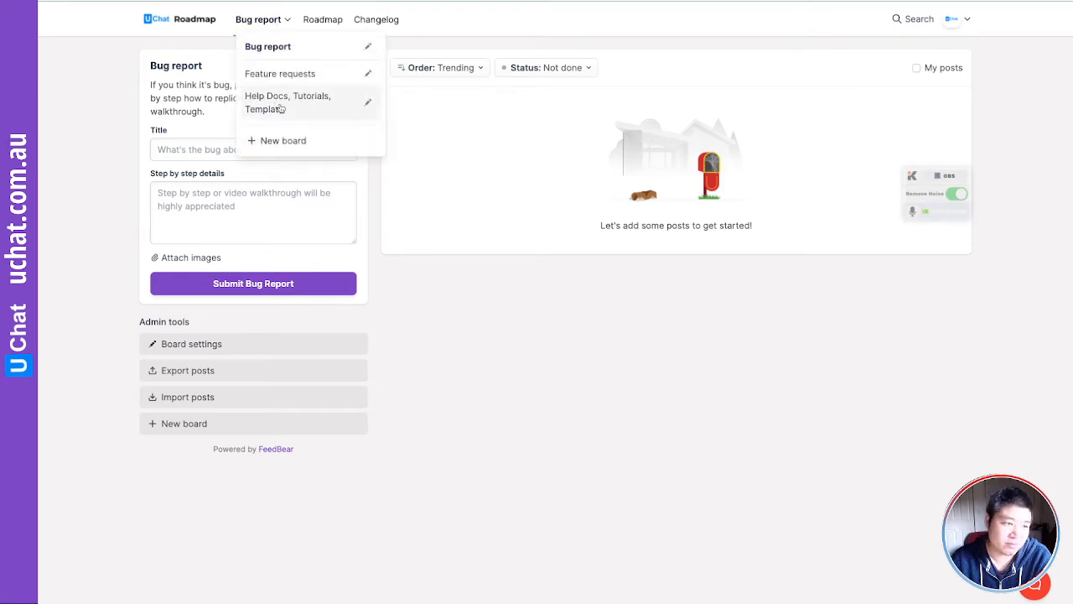
{"action": "left_click", "coordinate": [277, 101]}
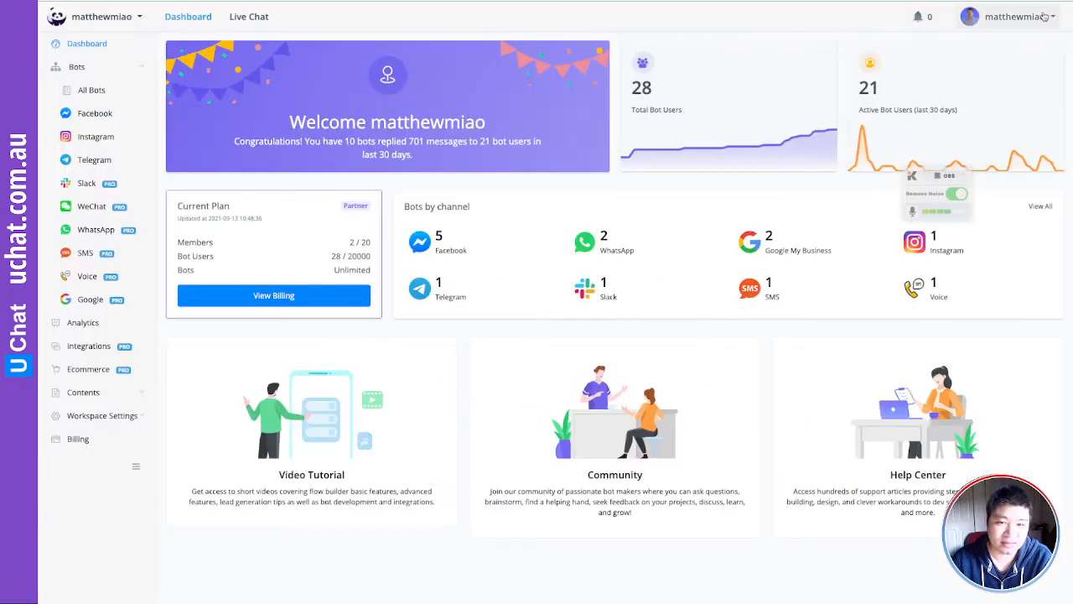
- Visit the Help Center documentation Guide from the user menu, then the Video Tutorial card
{"action": "left_click", "coordinate": [1046, 18]}
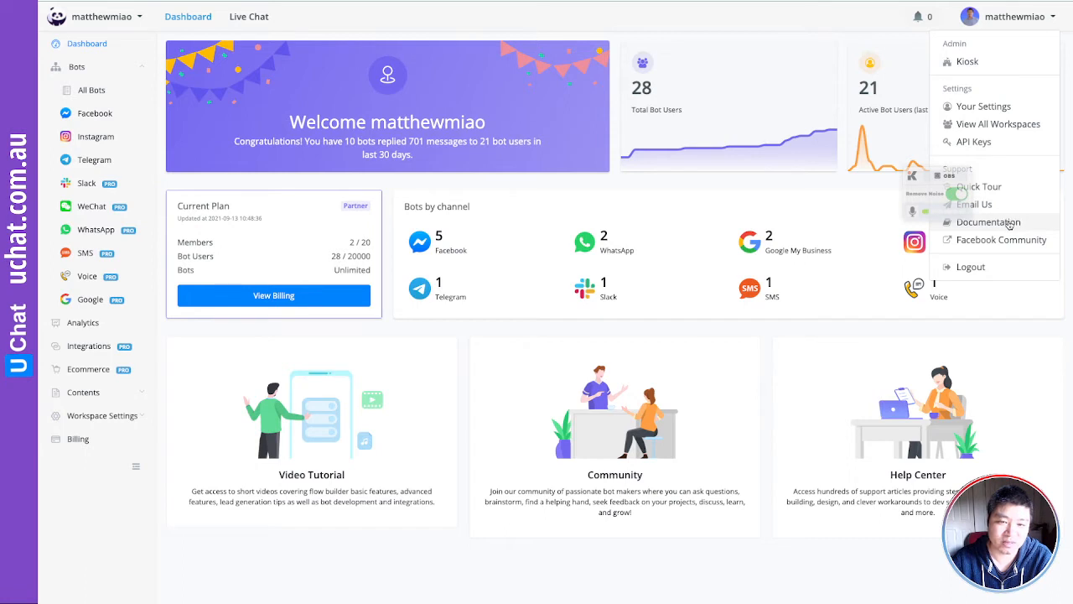
{"action": "left_click", "coordinate": [1010, 224]}
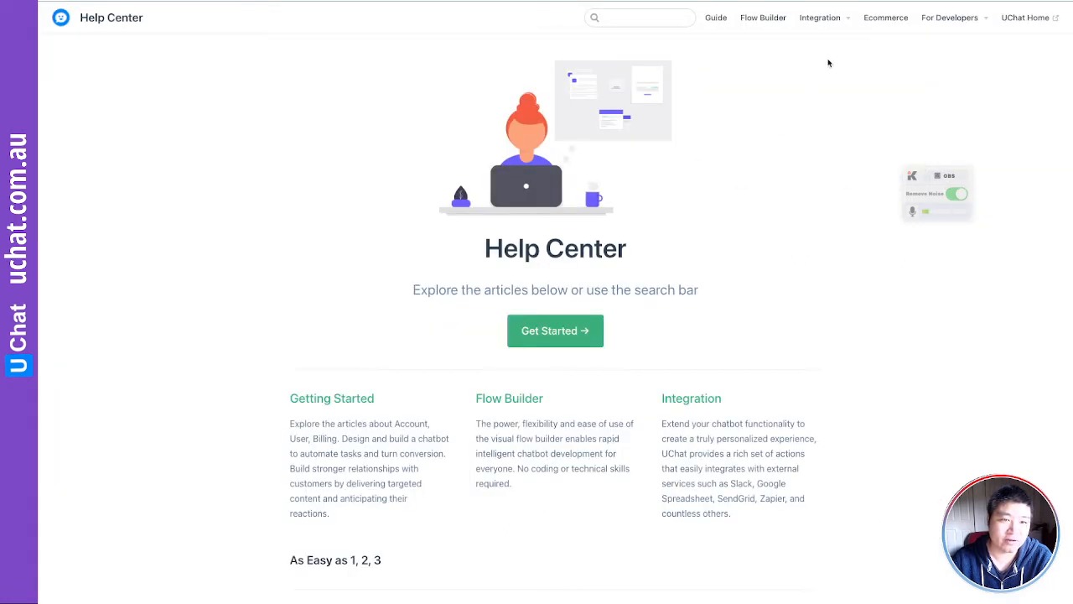
{"action": "left_click", "coordinate": [716, 18]}
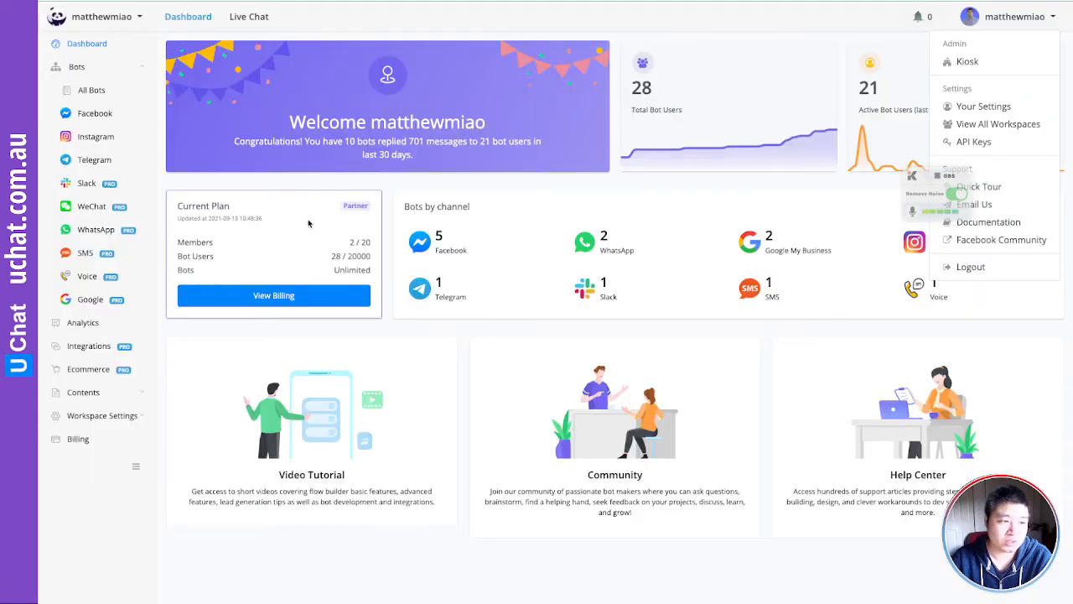
{"action": "left_click", "coordinate": [320, 435]}
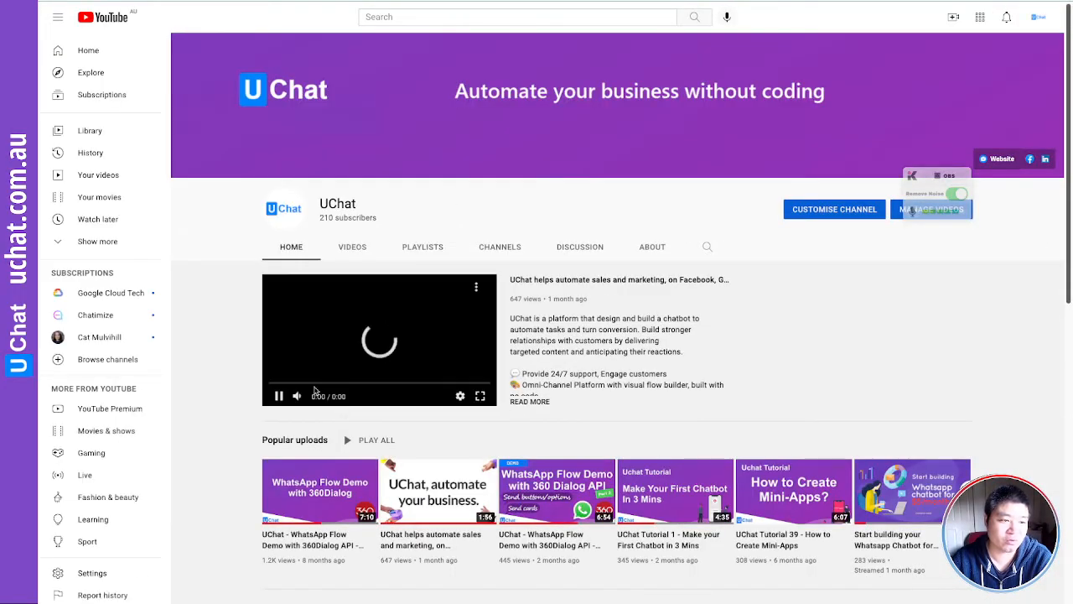
- List all uploads on the UChat YouTube channel, then go to the Roadmap view
{"action": "left_click", "coordinate": [353, 248]}
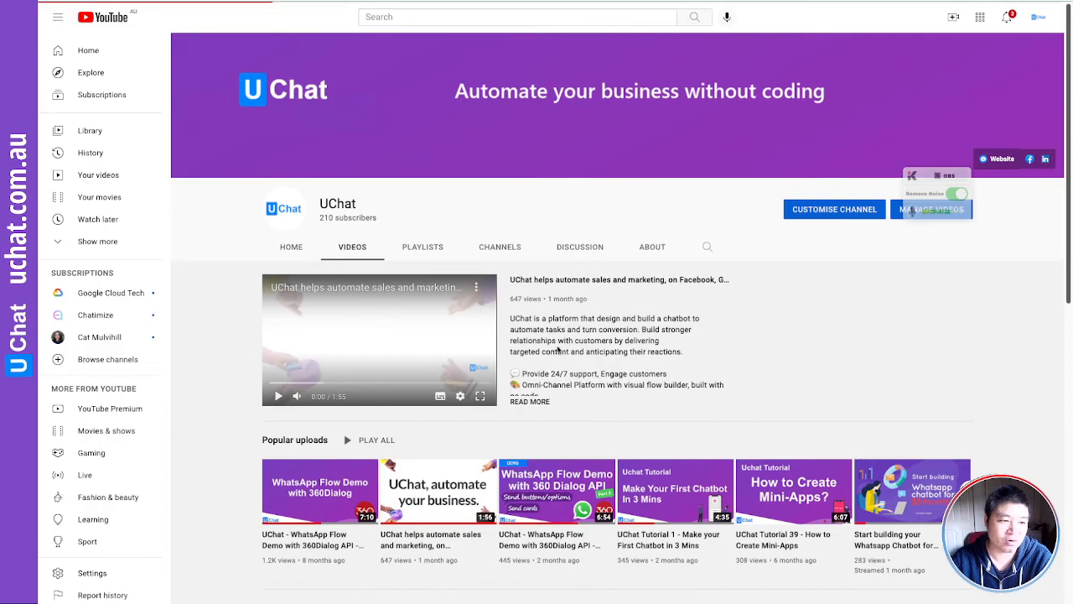
{"action": "scroll", "coordinate": [587, 355], "scroll_direction": "down", "scroll_amount": 3}
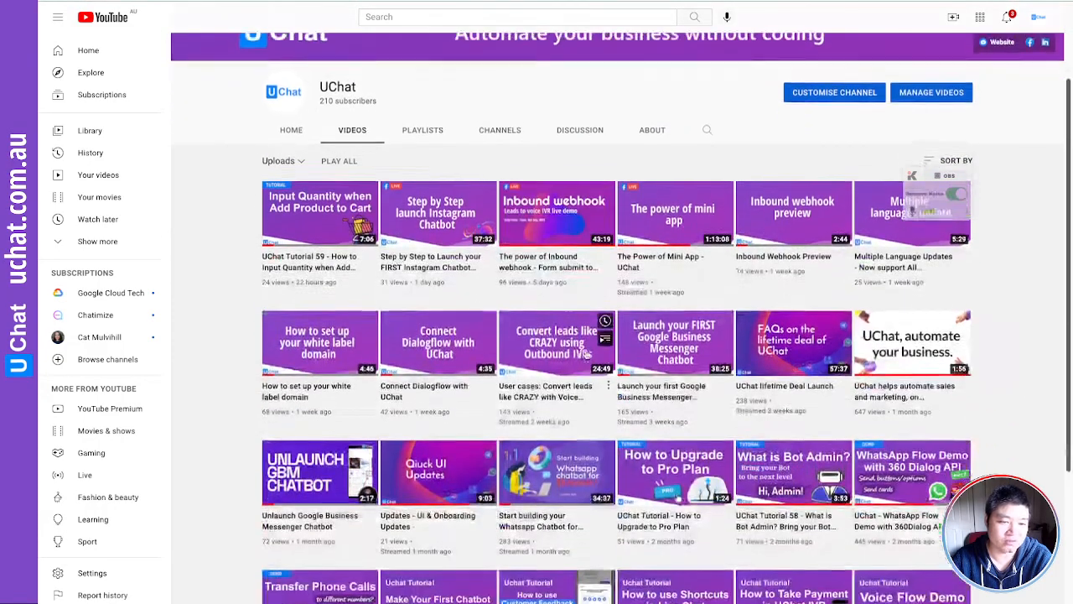
{"action": "scroll", "coordinate": [587, 354], "scroll_direction": "down", "scroll_amount": 2}
{"action": "scroll", "coordinate": [587, 355], "scroll_direction": "down", "scroll_amount": 2}
{"action": "scroll", "coordinate": [587, 355], "scroll_direction": "down", "scroll_amount": 2}
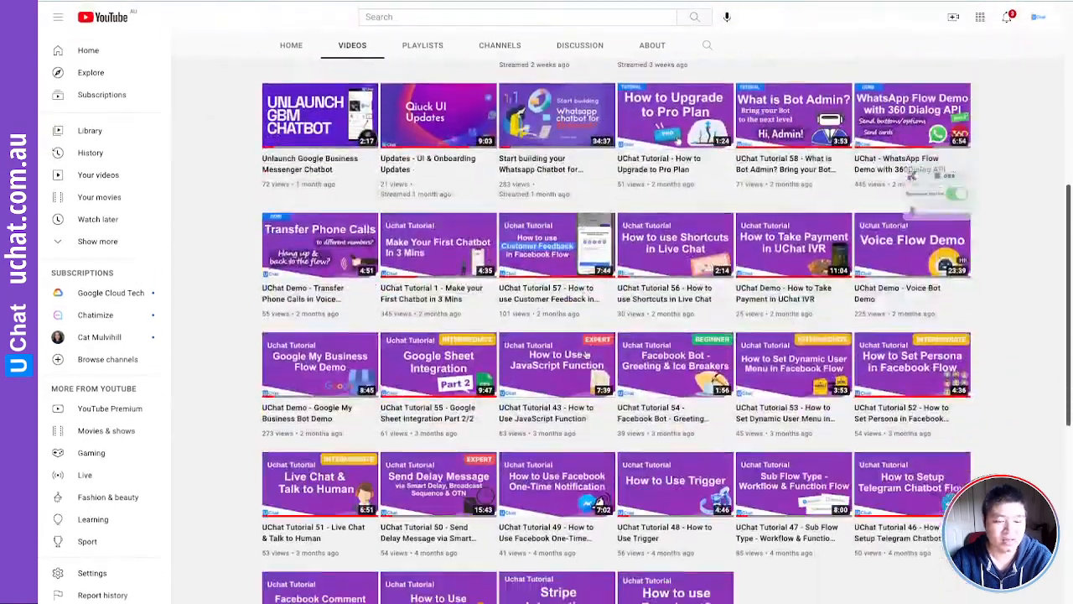
{"action": "scroll", "coordinate": [587, 354], "scroll_direction": "down", "scroll_amount": 2}
{"action": "scroll", "coordinate": [587, 355], "scroll_direction": "down", "scroll_amount": 1}
{"action": "scroll", "coordinate": [587, 354], "scroll_direction": "down", "scroll_amount": 2}
{"action": "scroll", "coordinate": [587, 355], "scroll_direction": "down", "scroll_amount": 2}
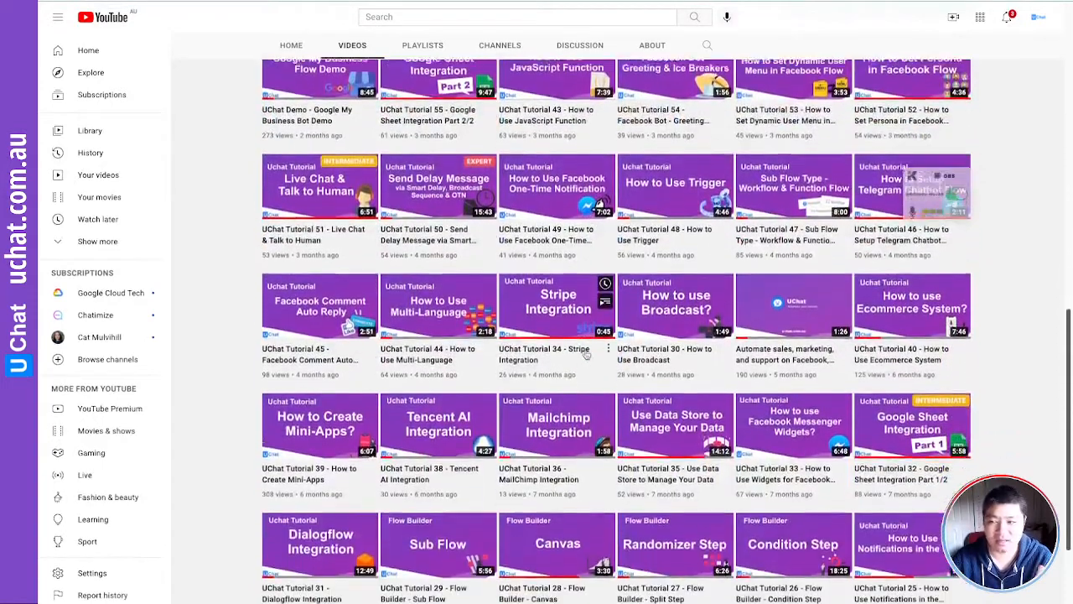
{"action": "scroll", "coordinate": [586, 355], "scroll_direction": "up", "scroll_amount": 5}
{"action": "scroll", "coordinate": [587, 354], "scroll_direction": "up", "scroll_amount": 5}
{"action": "scroll", "coordinate": [587, 355], "scroll_direction": "up", "scroll_amount": 4}
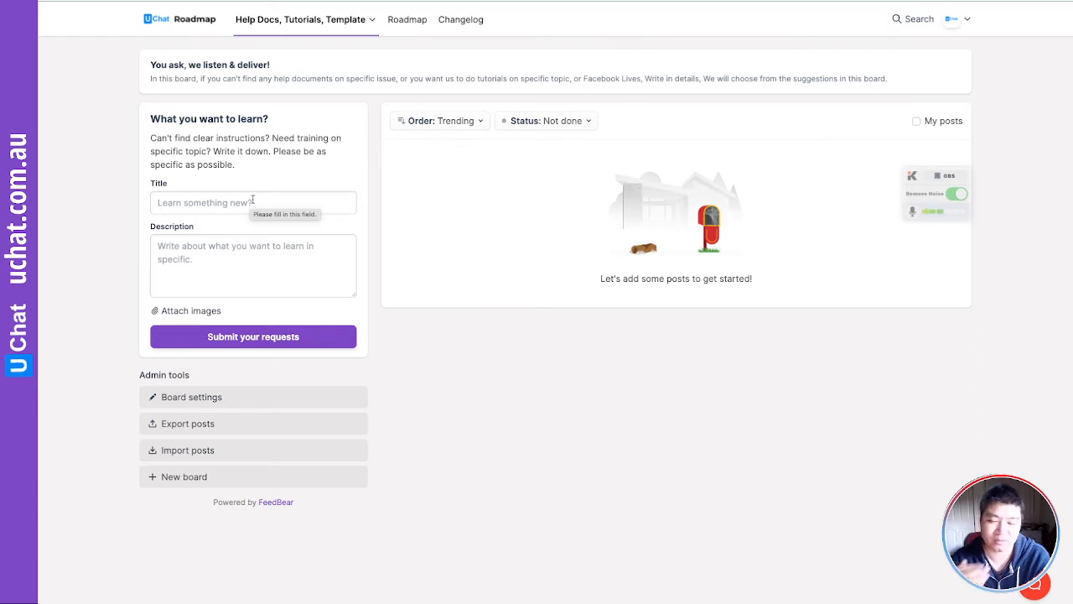
{"action": "left_click", "coordinate": [407, 20]}
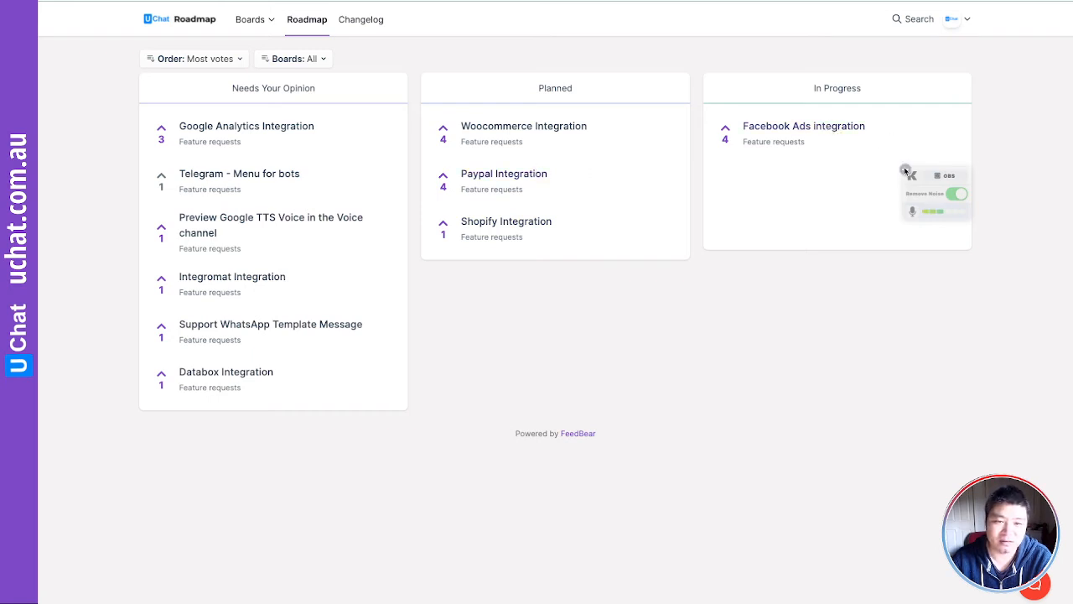
- Select an item in the roadmap's In Progress column area leading to the Changelog
{"action": "left_click", "coordinate": [905, 170]}
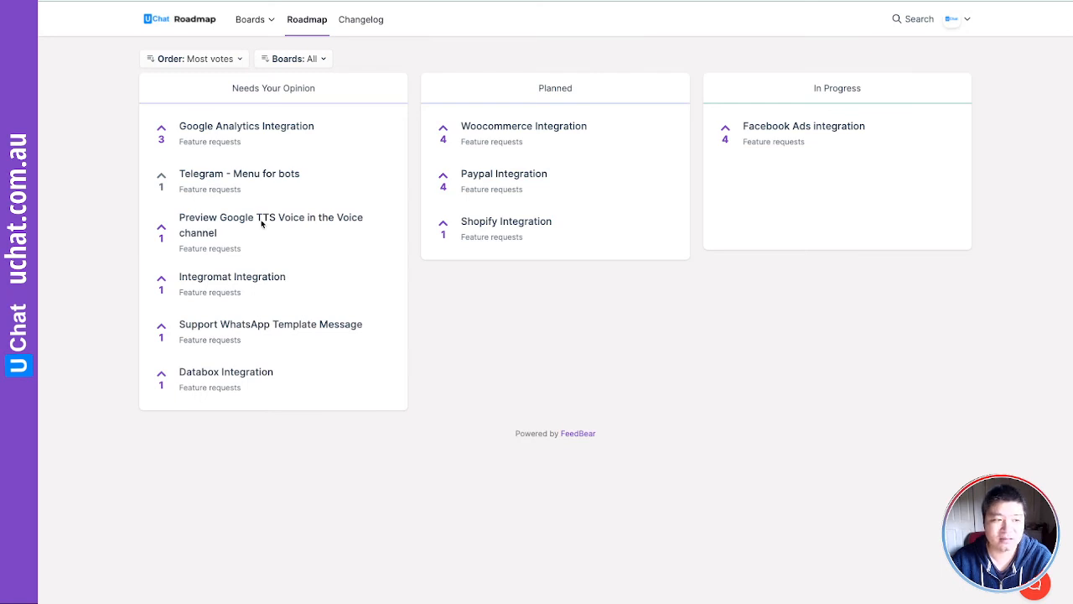
- View the Changelog with its single Inbound Webhook Introduced entry
{"action": "left_click", "coordinate": [361, 19]}
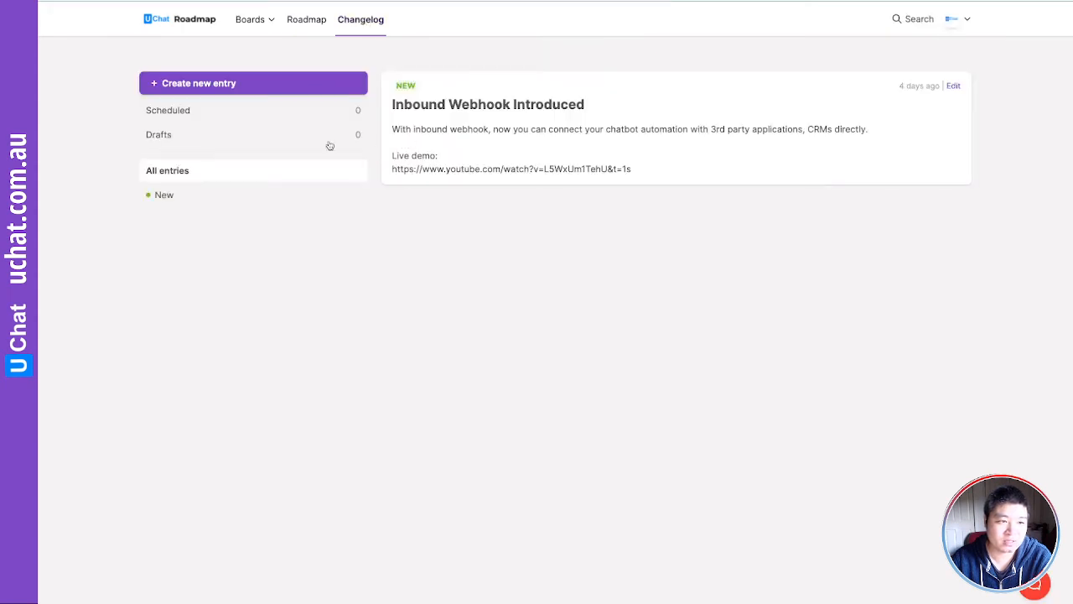